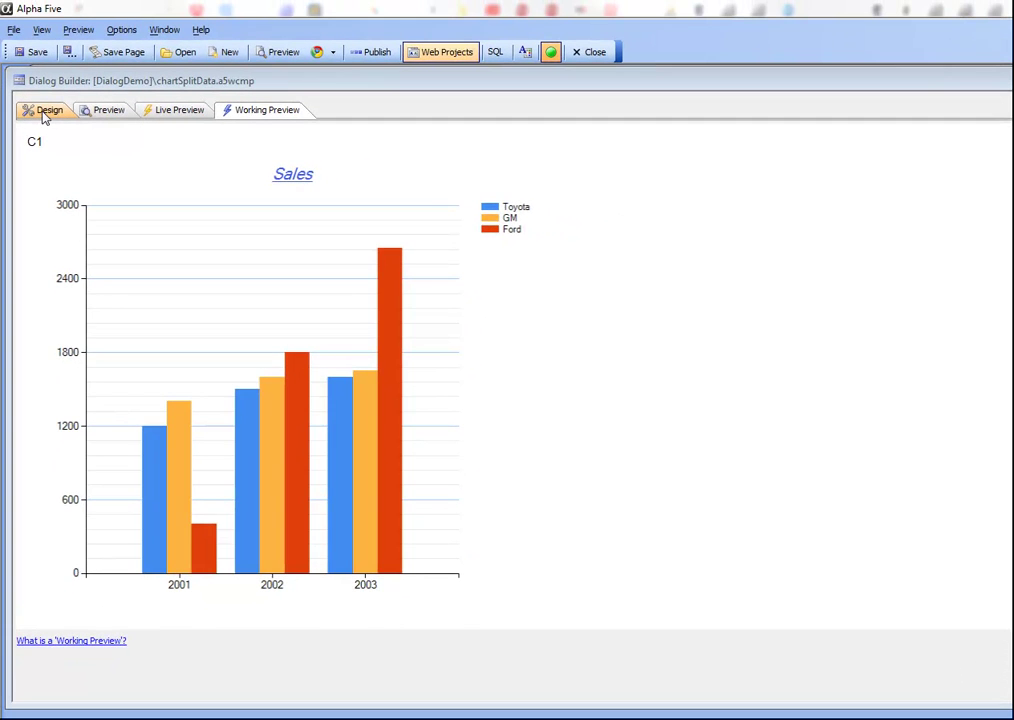
# Step: Open the definition of chart c1 in design view, review its chart data settings, and close it
pyautogui.click(44, 112)
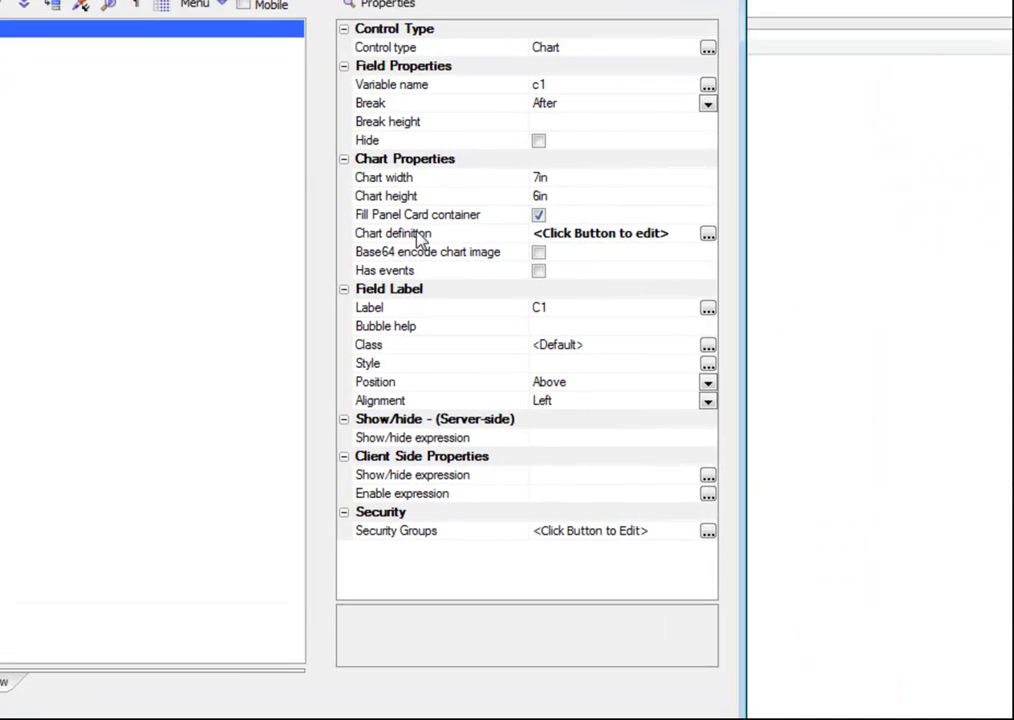
pyautogui.click(568, 305)
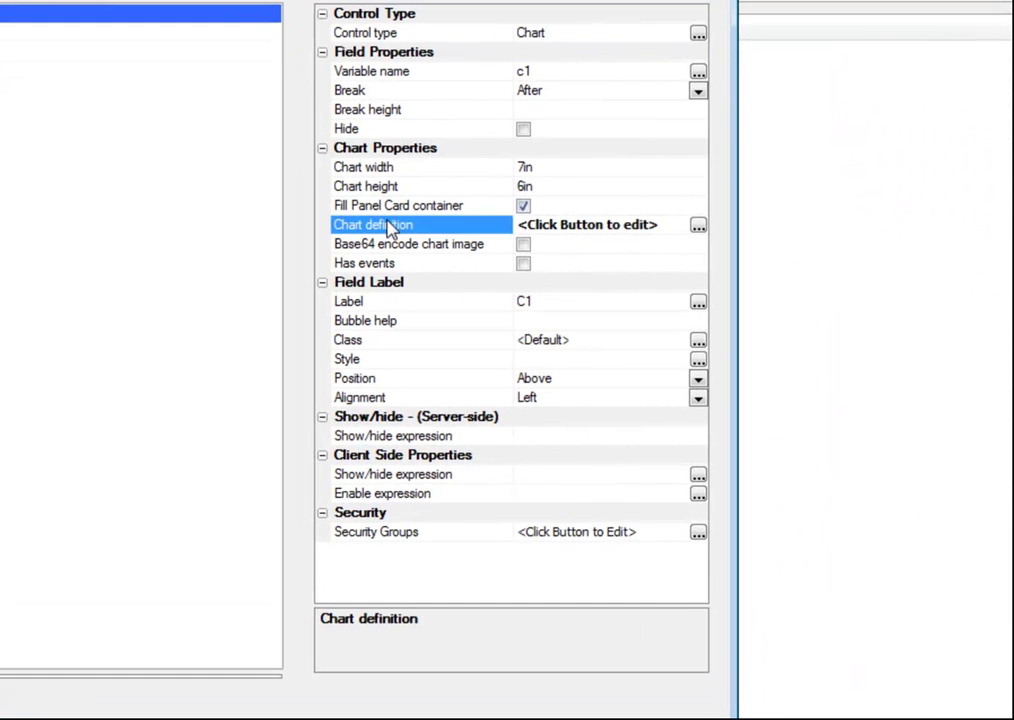
pyautogui.doubleClick(390, 228)
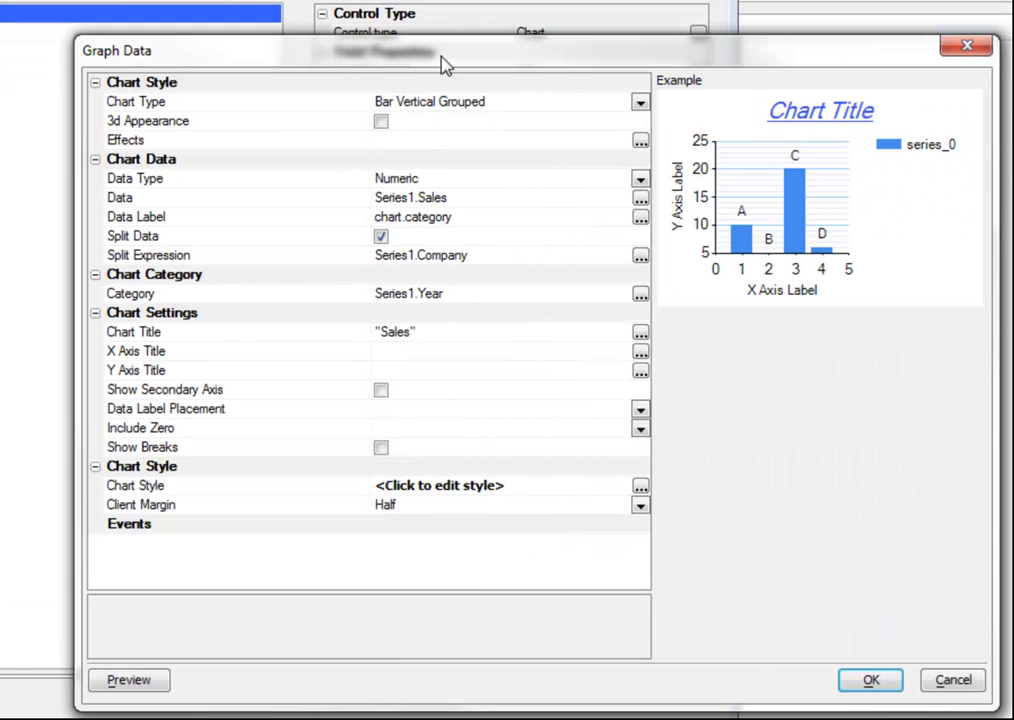
pyautogui.moveTo(424, 60); pyautogui.dragTo(366, 53)
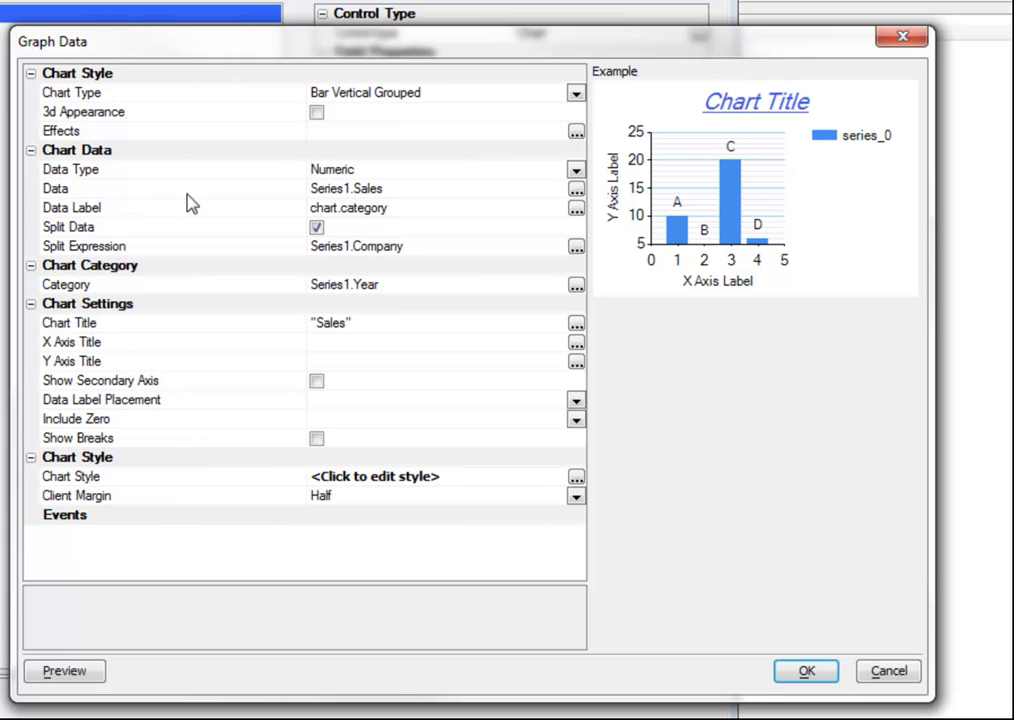
pyautogui.click(258, 191)
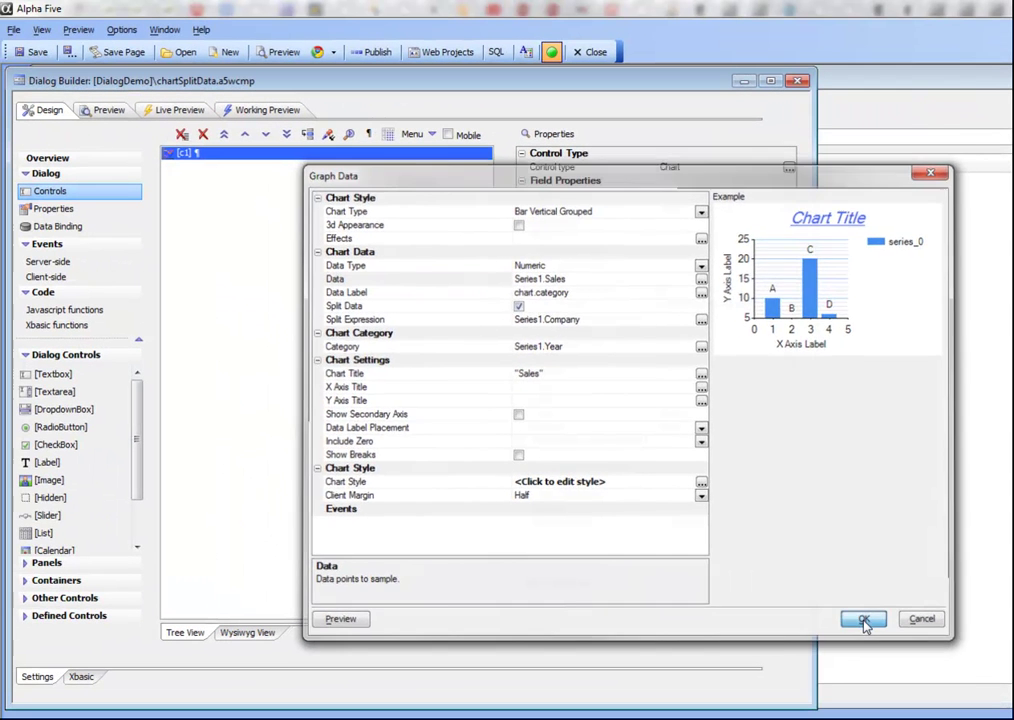
pyautogui.click(806, 671)
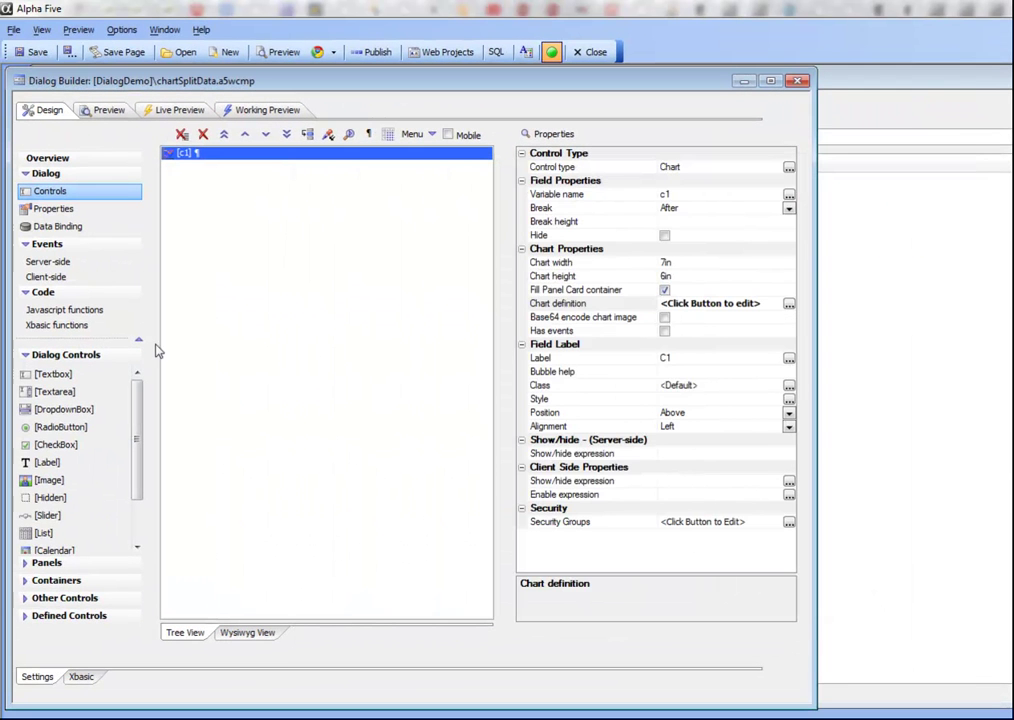
# Step: Open the static data of Series1 from the dialog's data series property
pyautogui.click(54, 209)
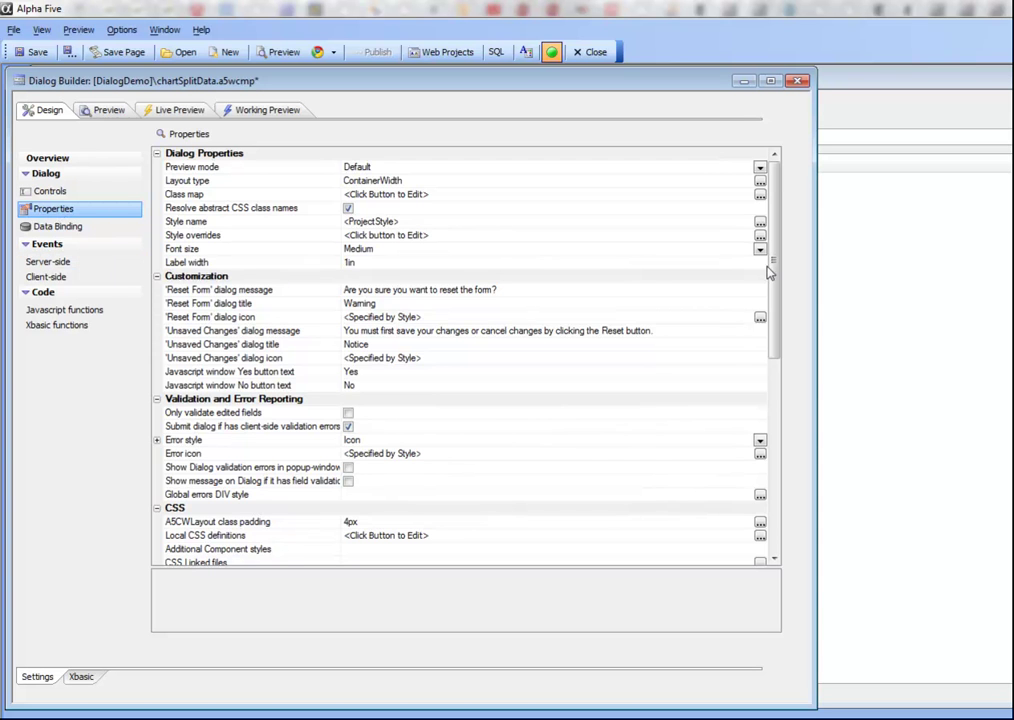
pyautogui.moveTo(770, 272); pyautogui.dragTo(800, 410)
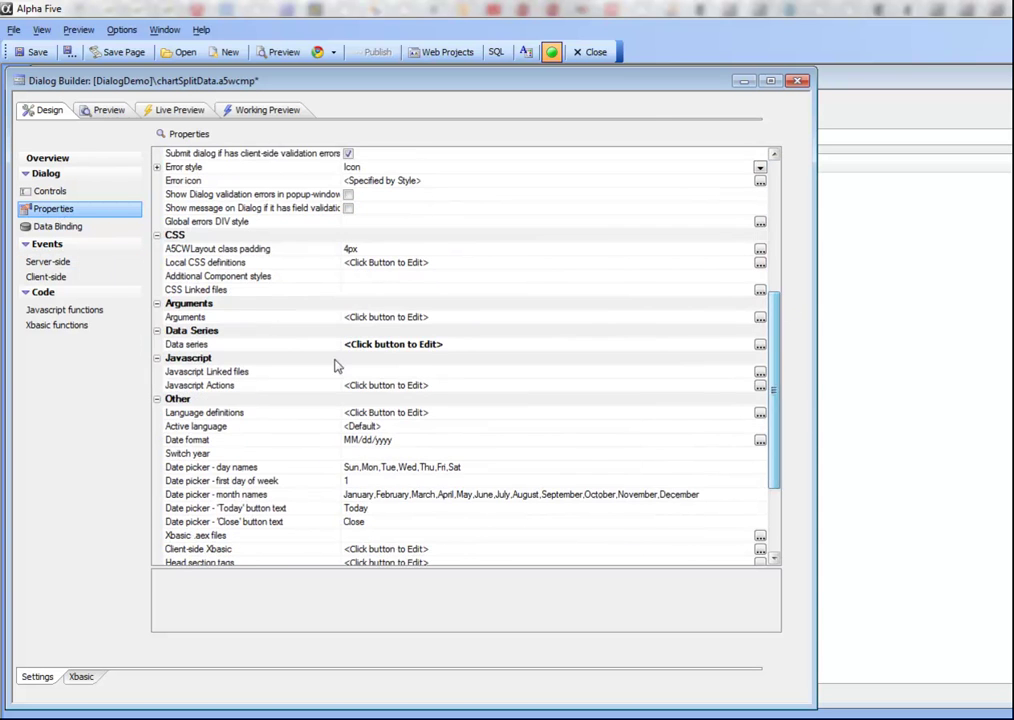
pyautogui.doubleClick(258, 352)
pyautogui.moveTo(437, 251); pyautogui.dragTo(174, 112)
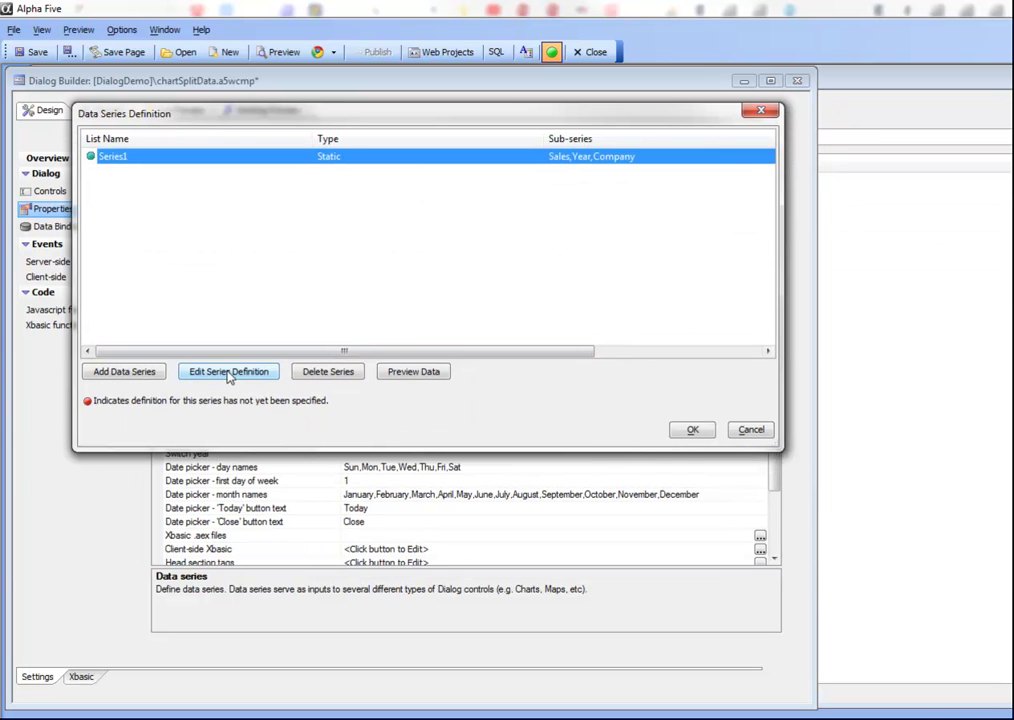
pyautogui.click(229, 372)
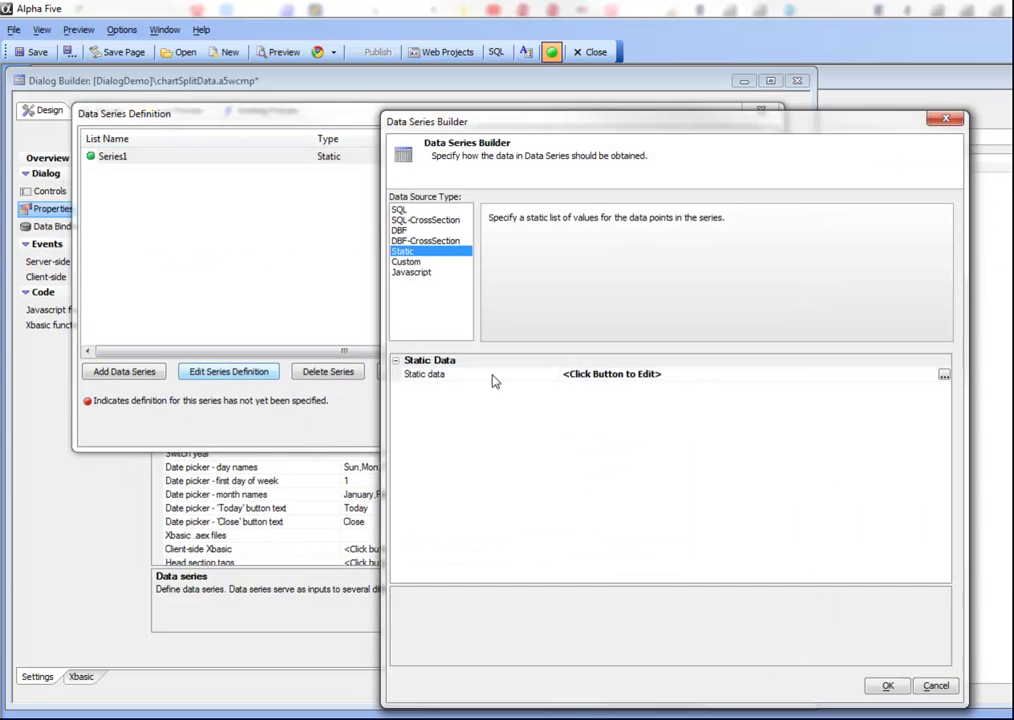
pyautogui.doubleClick(473, 376)
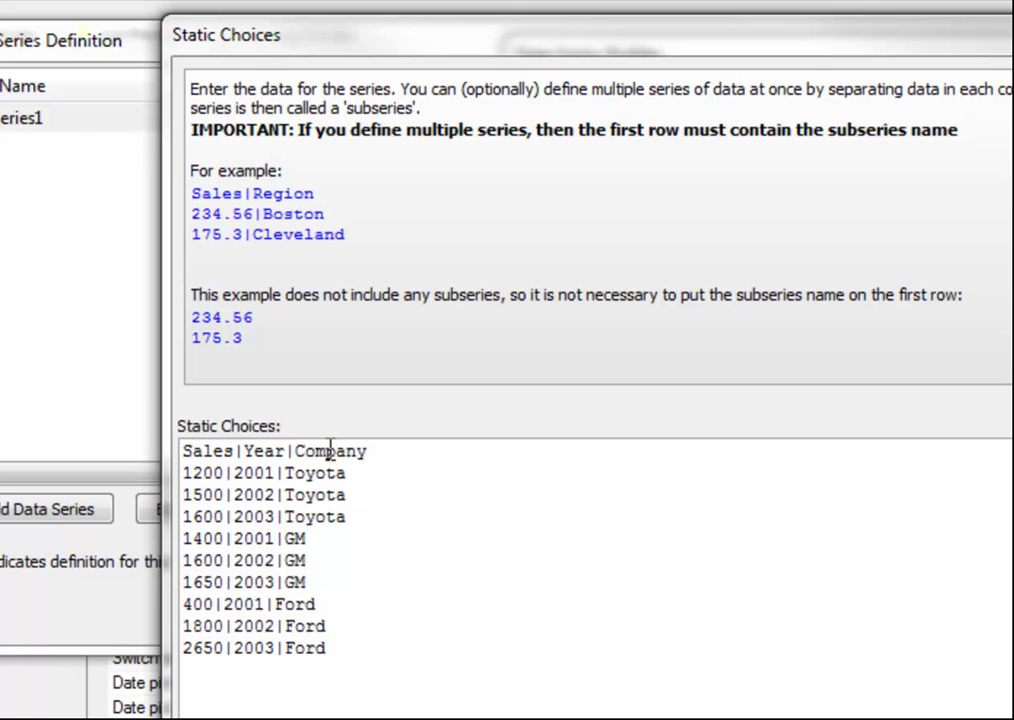
# Step: Examine the Toyota, GM and Ford row groups one after another in the static data
pyautogui.moveTo(183, 472); pyautogui.dragTo(356, 518)
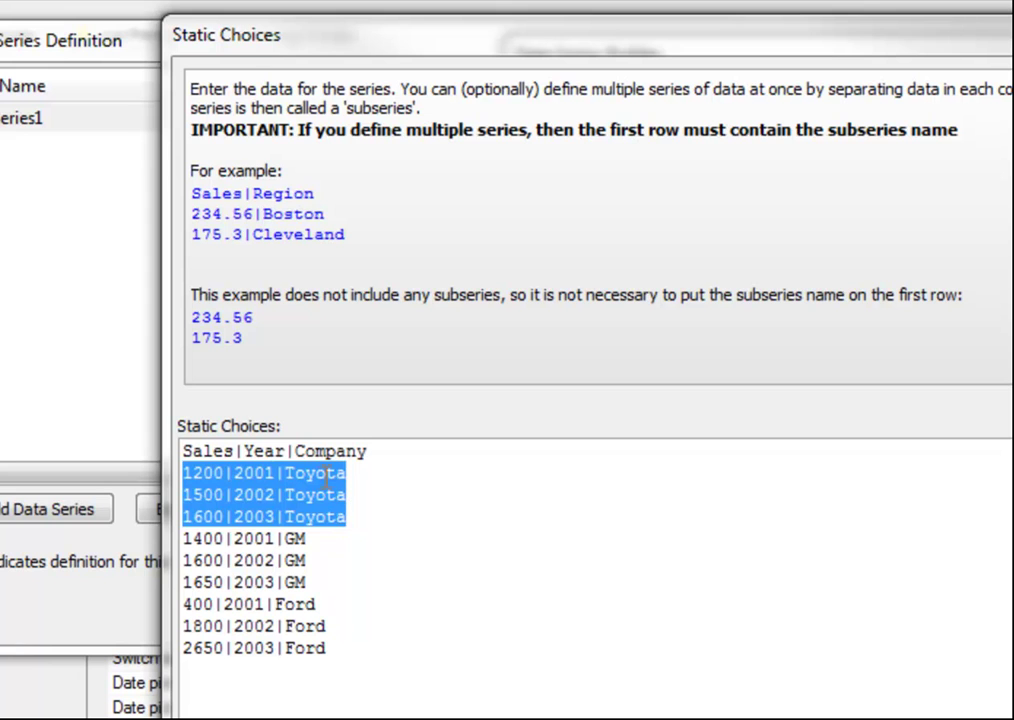
pyautogui.moveTo(186, 540); pyautogui.dragTo(330, 582)
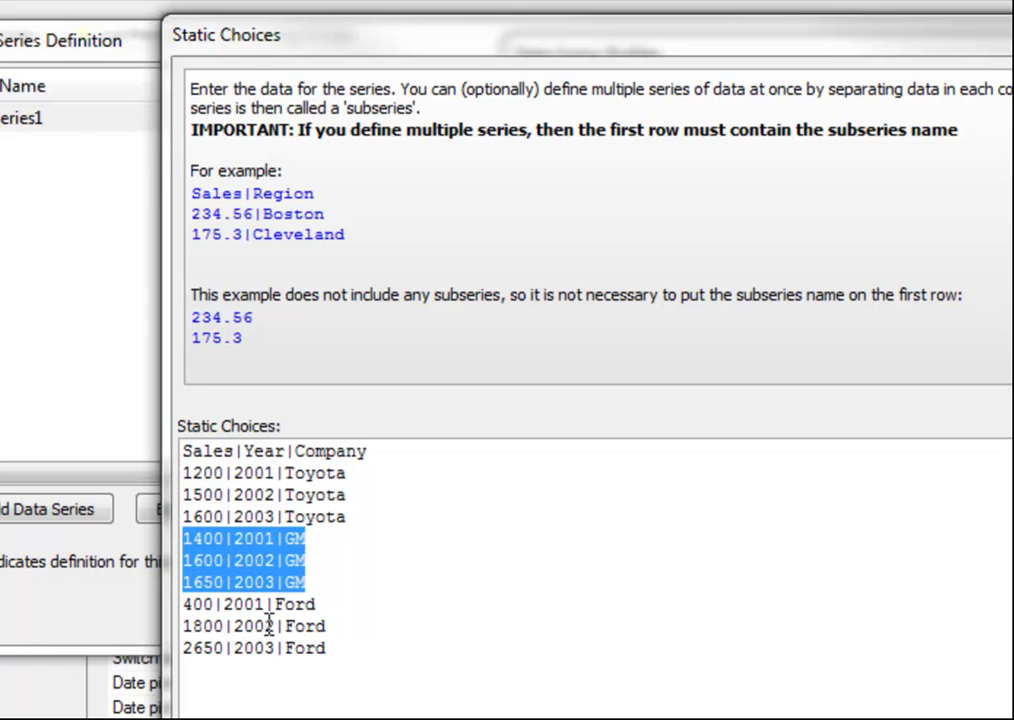
pyautogui.moveTo(186, 604); pyautogui.dragTo(358, 651)
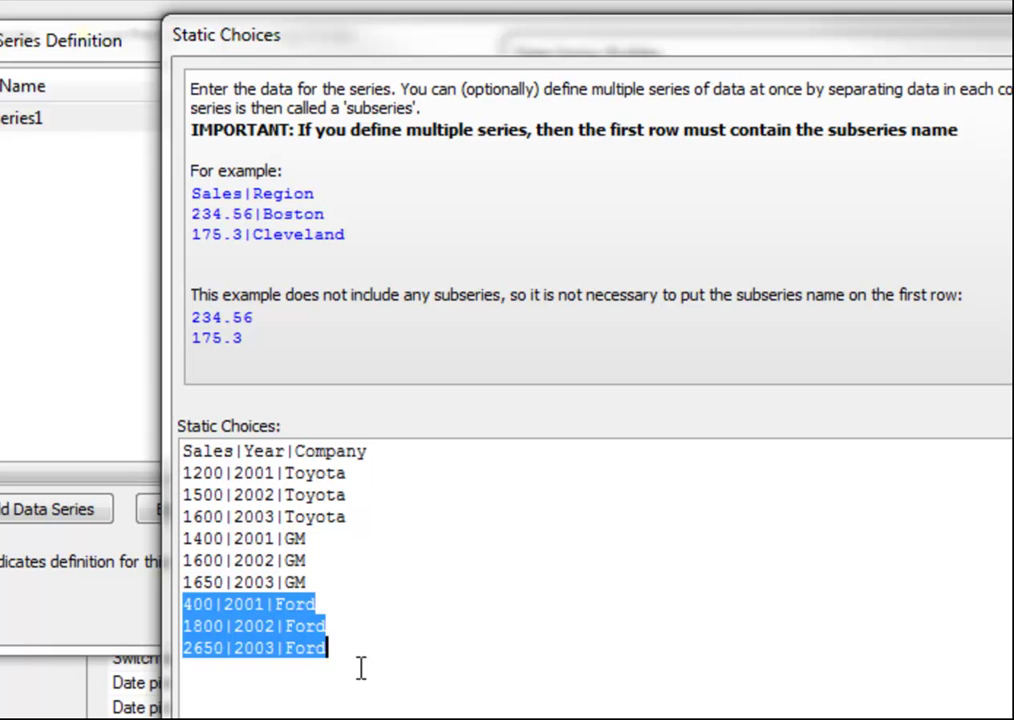
pyautogui.click(326, 652)
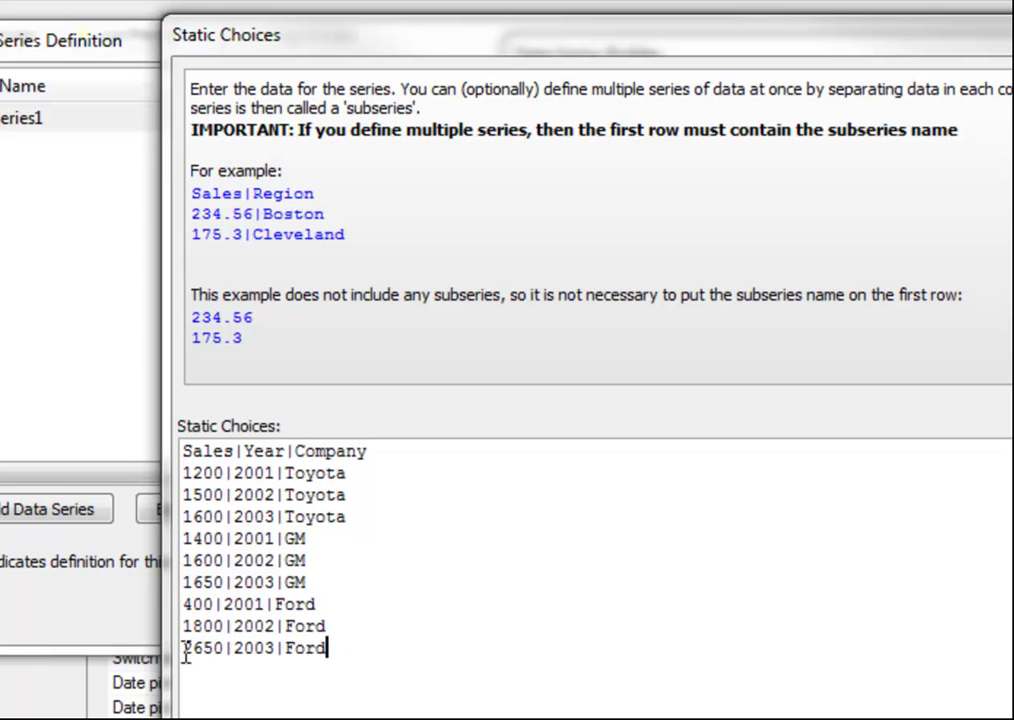
# Step: Copy the three Ford rows and paste them below the existing static data
pyautogui.moveTo(183, 605); pyautogui.dragTo(362, 637)
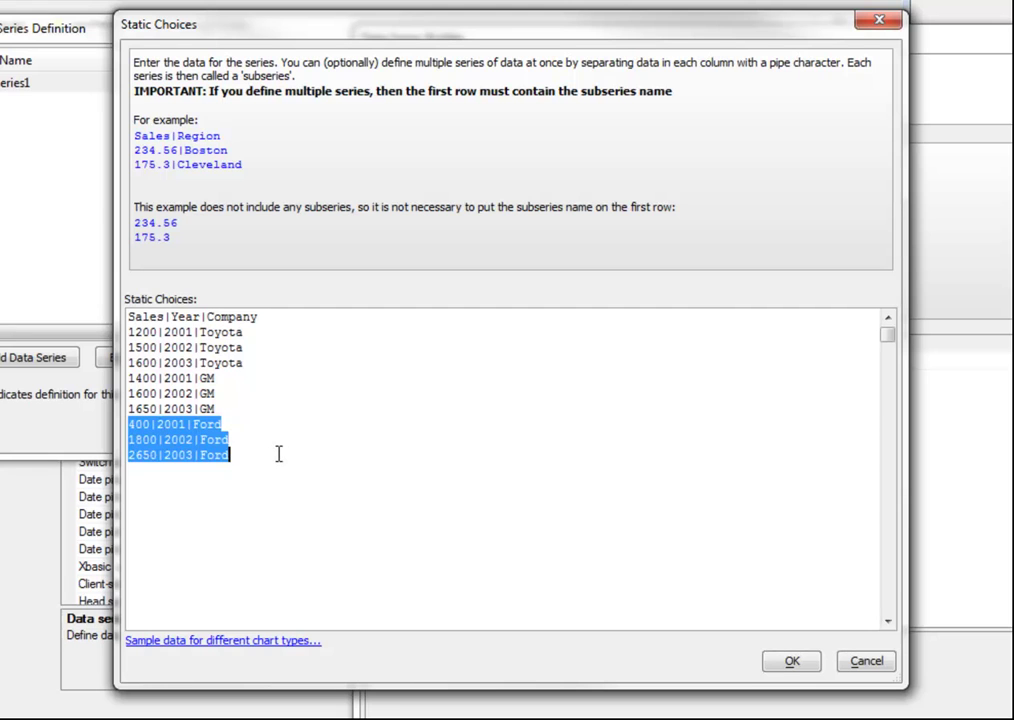
pyautogui.hotkey('ctrl', 'c')
pyautogui.press('Right')
pyautogui.press('Return')
pyautogui.press('Return')
pyautogui.press('Return')
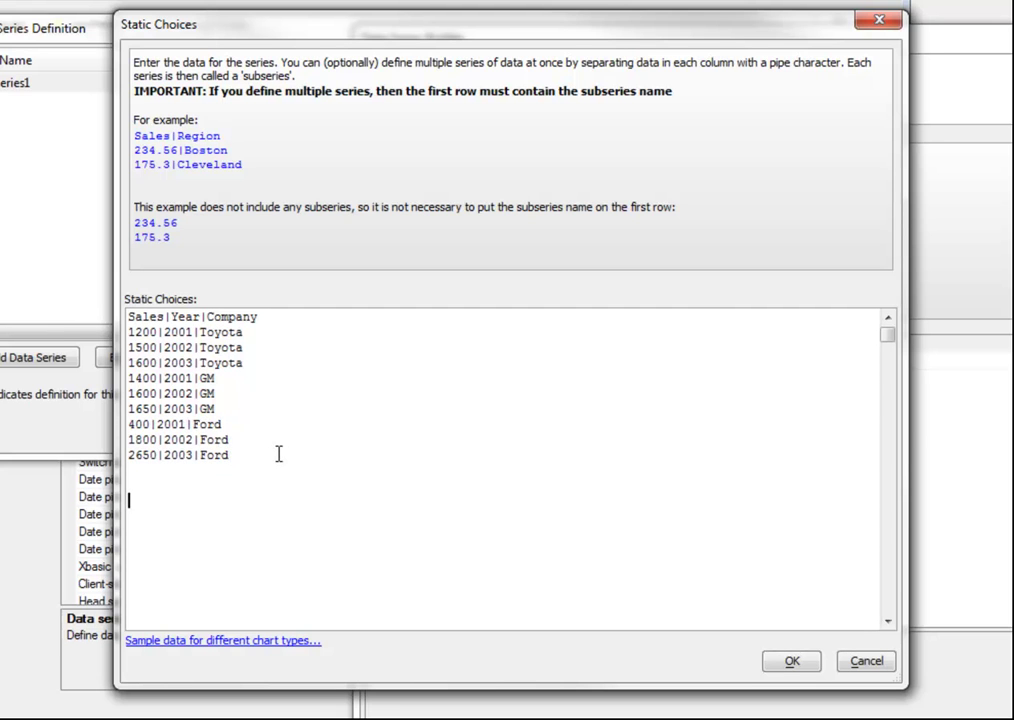
pyautogui.hotkey('ctrl', 'v')
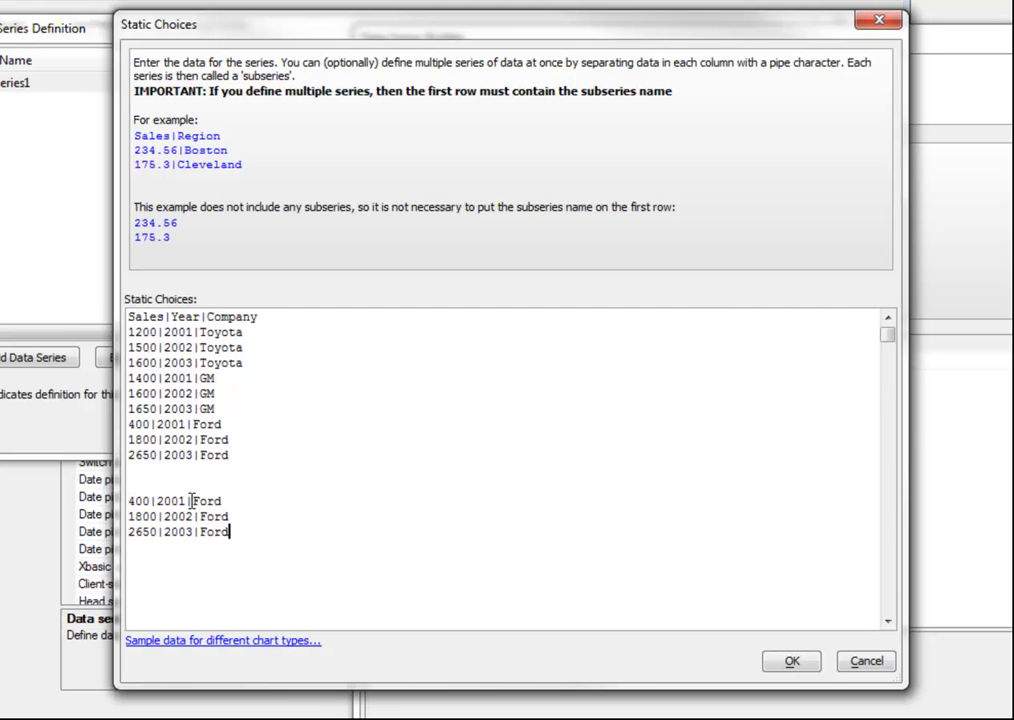
# Step: Turn the copied rows into 2400|2001|Honda, 2800|2002|Honda and 1650|2003|Honda, and remove the blank lines above them
pyautogui.moveTo(191, 500); pyautogui.dragTo(224, 500)
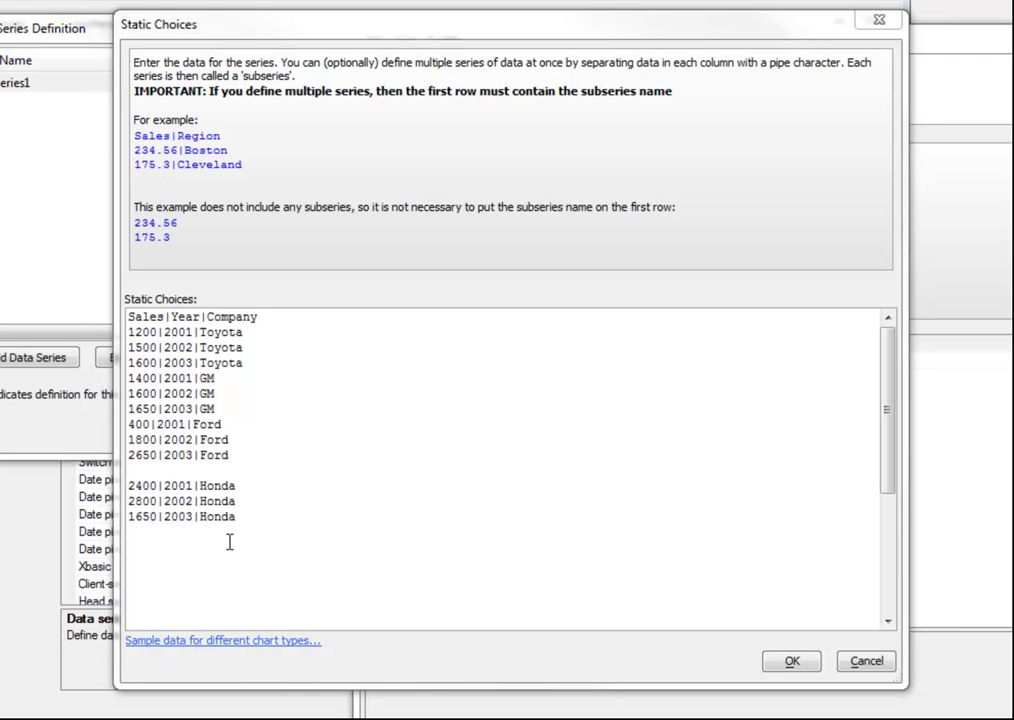
pyautogui.click(272, 472)
pyautogui.press('Delete')
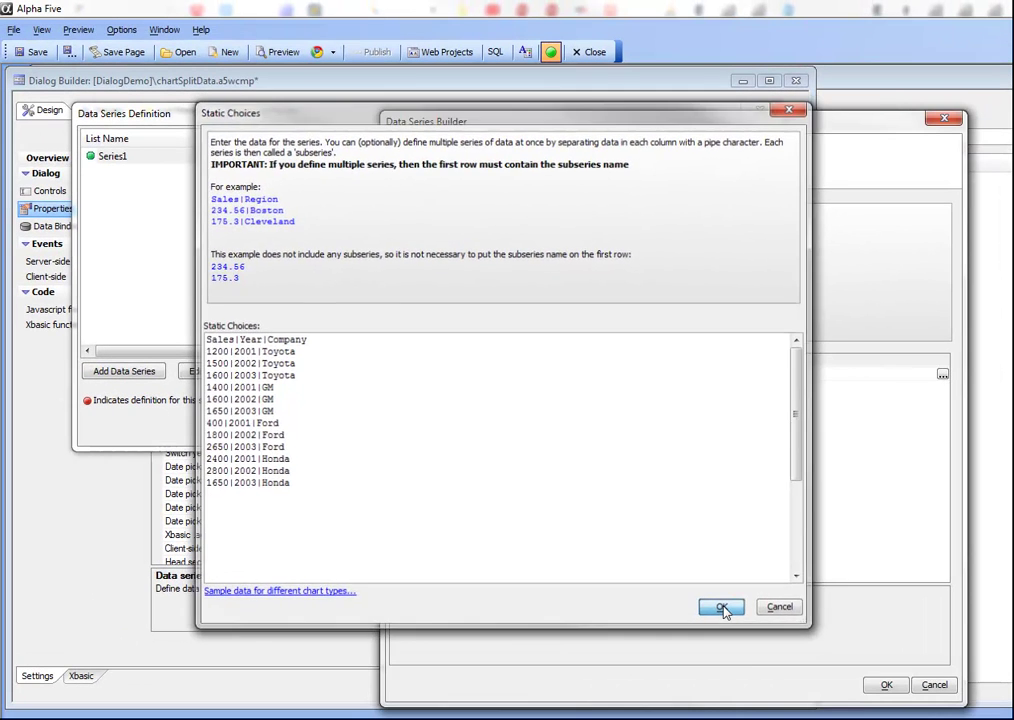
# Step: Accept the edited Series1 data series definition and show the chart in the working preview
pyautogui.click(742, 623)
pyautogui.click(917, 704)
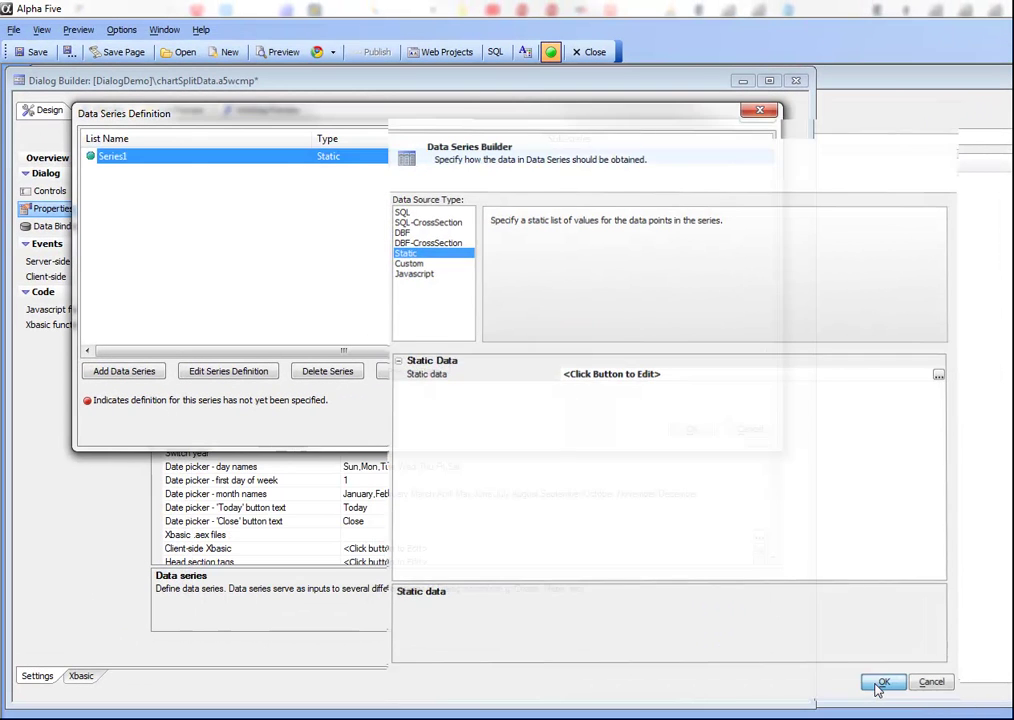
pyautogui.click(695, 428)
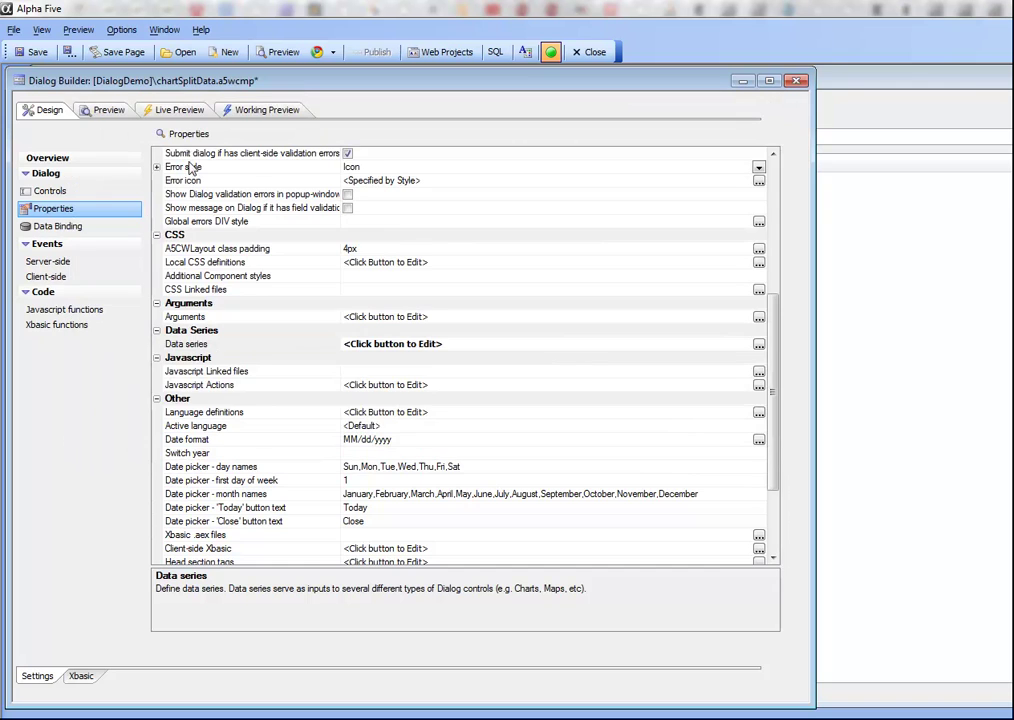
pyautogui.click(279, 108)
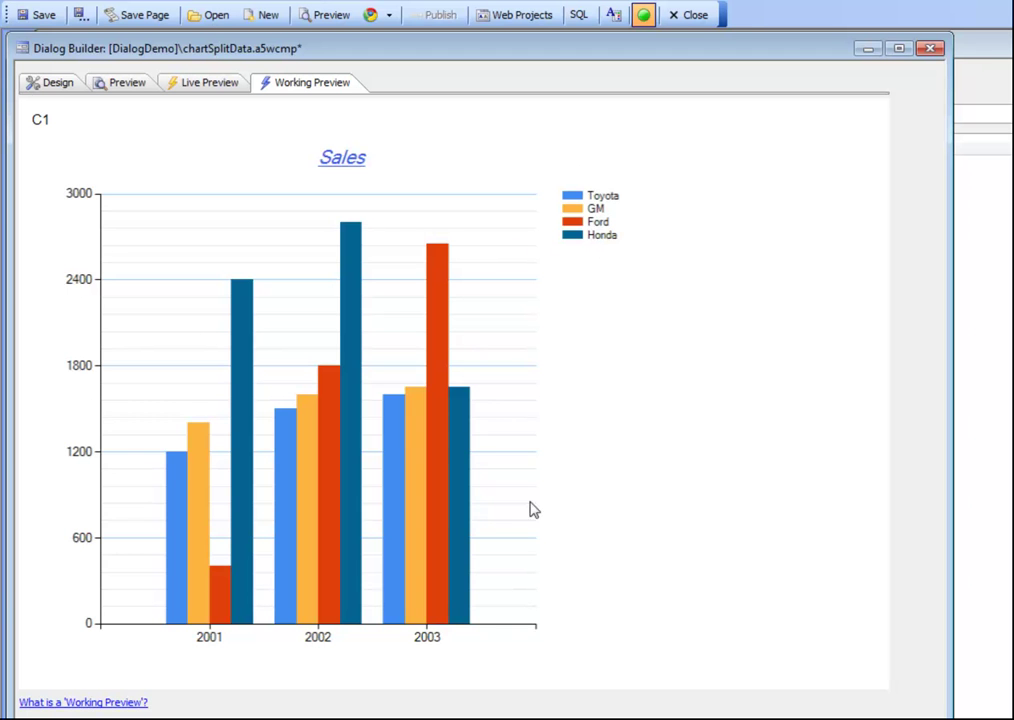
# Step: Reopen the definition of chart c1 and examine its Split Data and Split Expression settings
pyautogui.click(45, 85)
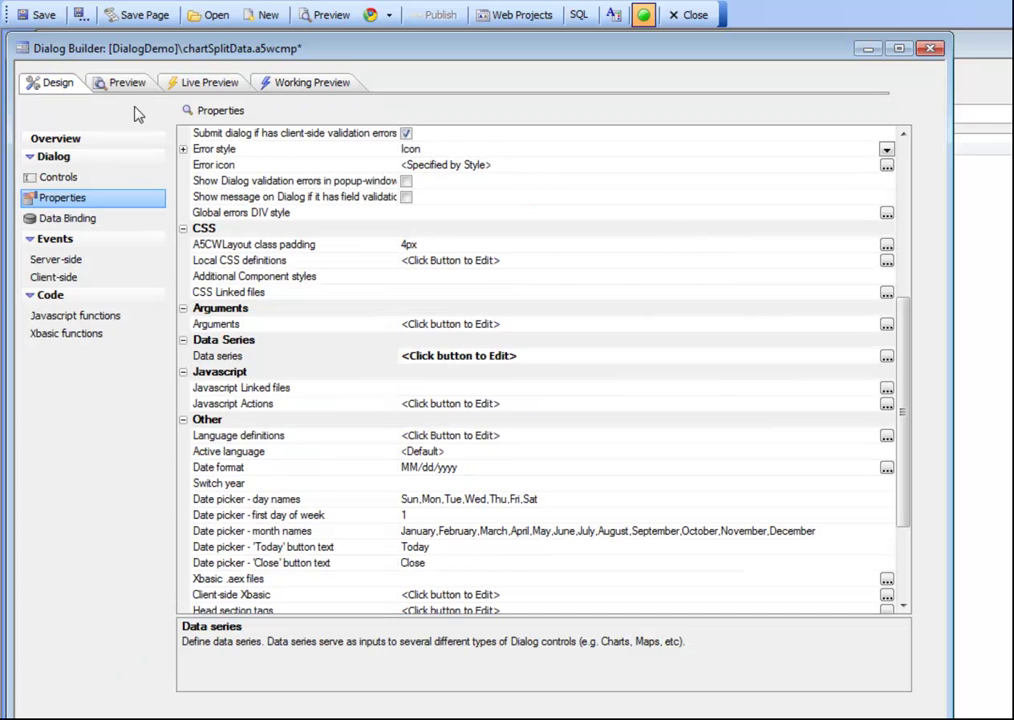
pyautogui.click(60, 180)
pyautogui.doubleClick(687, 310)
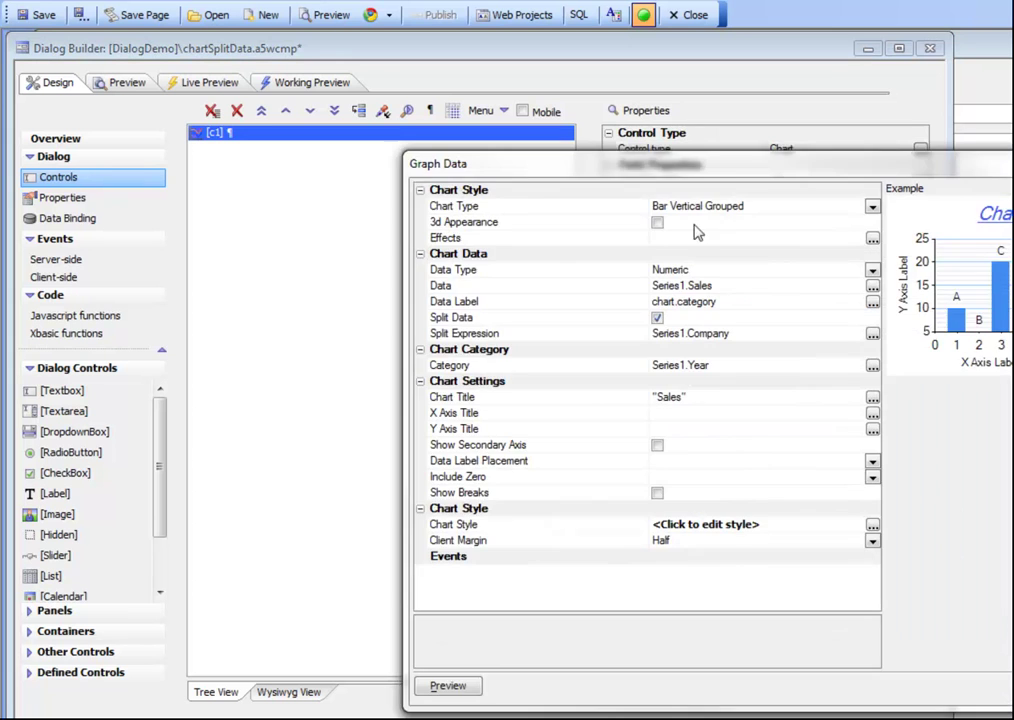
pyautogui.moveTo(695, 154); pyautogui.dragTo(471, 100)
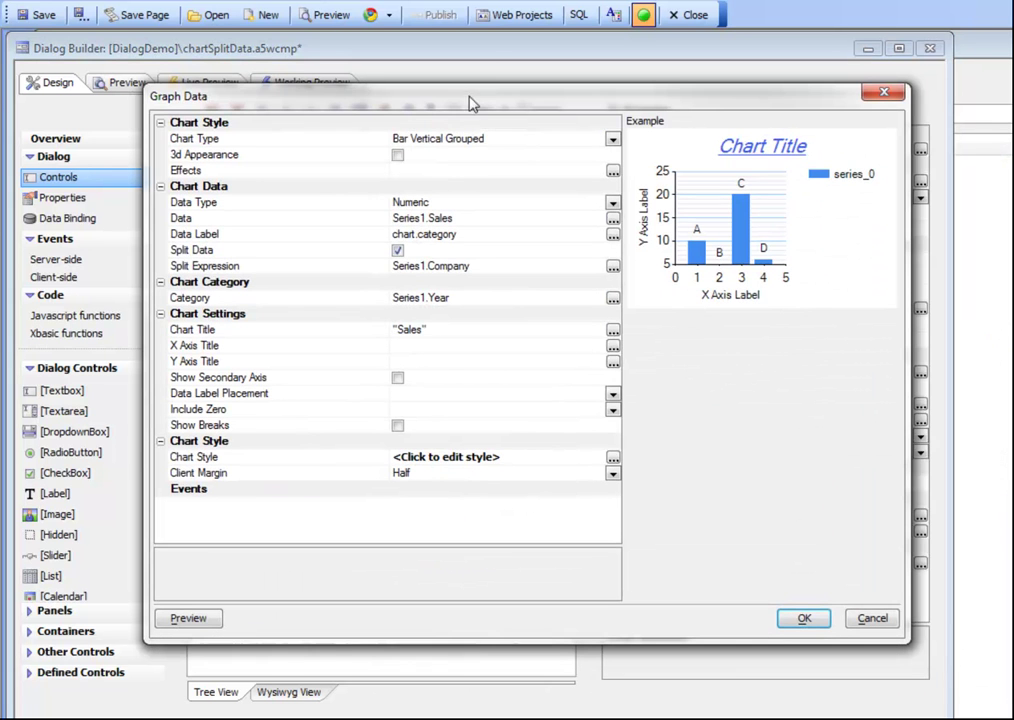
pyautogui.click(198, 250)
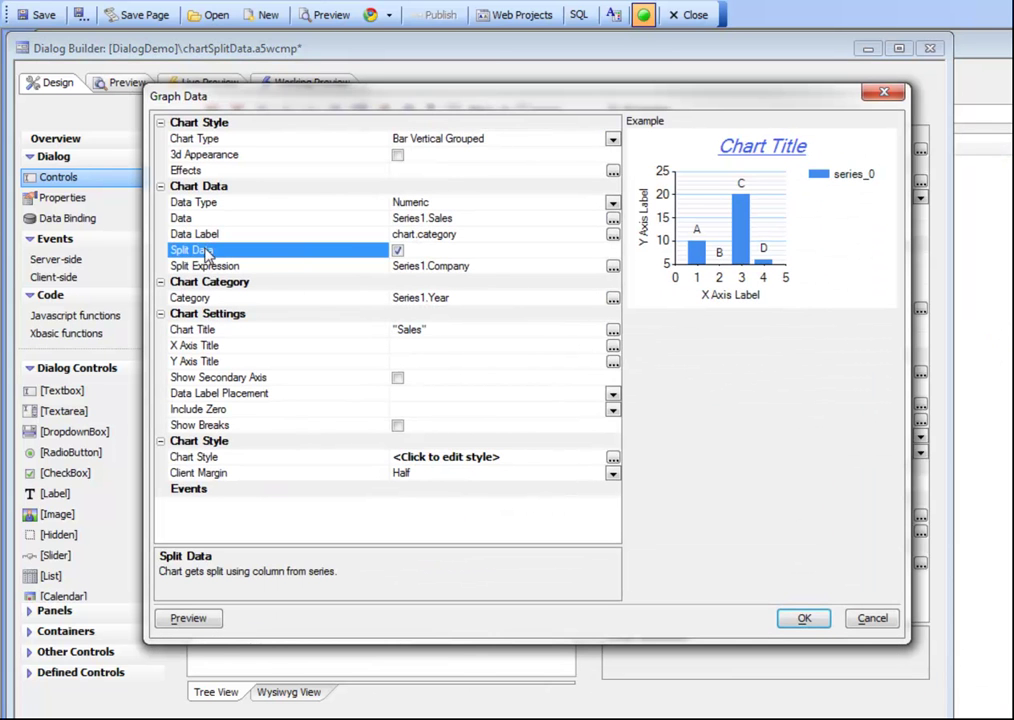
pyautogui.click(392, 250)
pyautogui.click(316, 268)
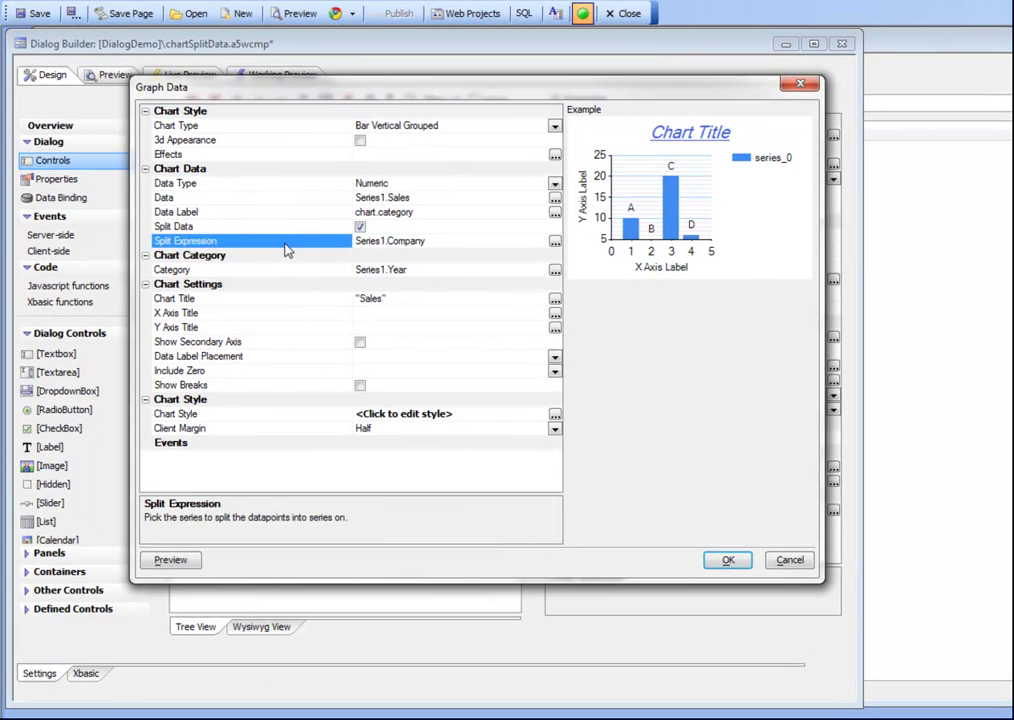
# Step: Pick the Company sub-series of Series1 as the chart's split expression
pyautogui.doubleClick(287, 250)
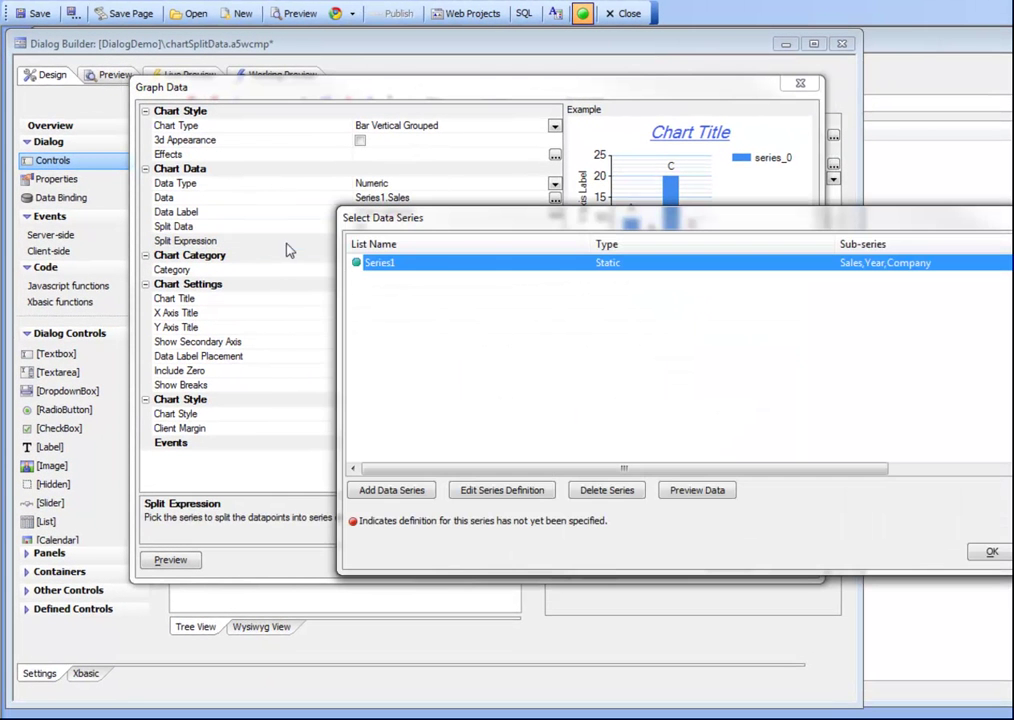
pyautogui.click(990, 556)
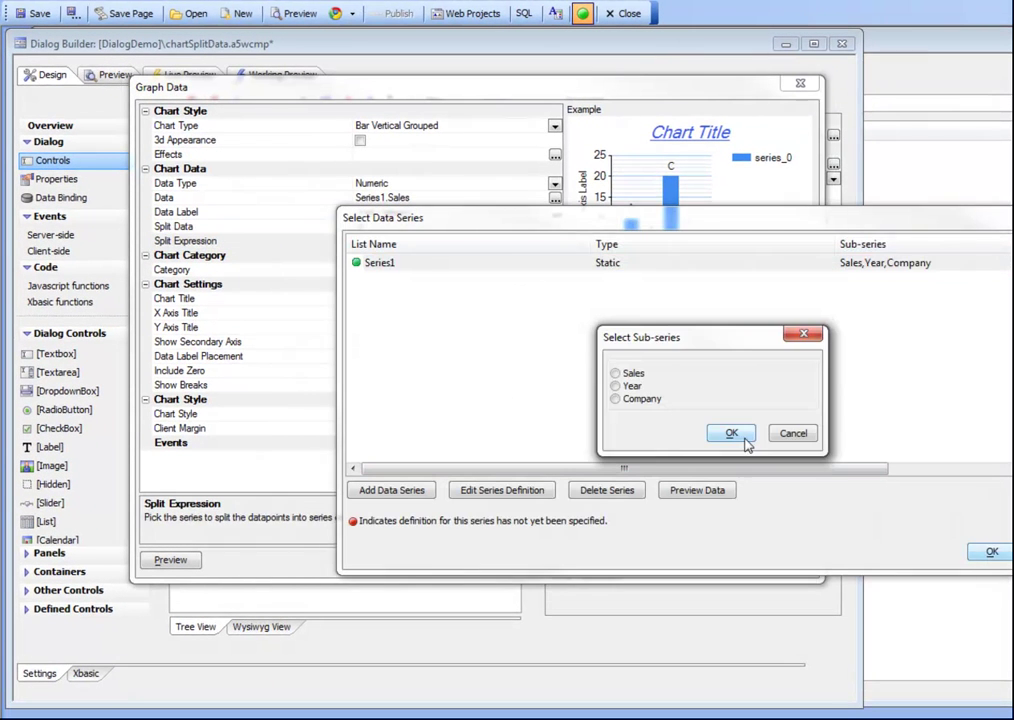
pyautogui.click(622, 400)
pyautogui.click(731, 433)
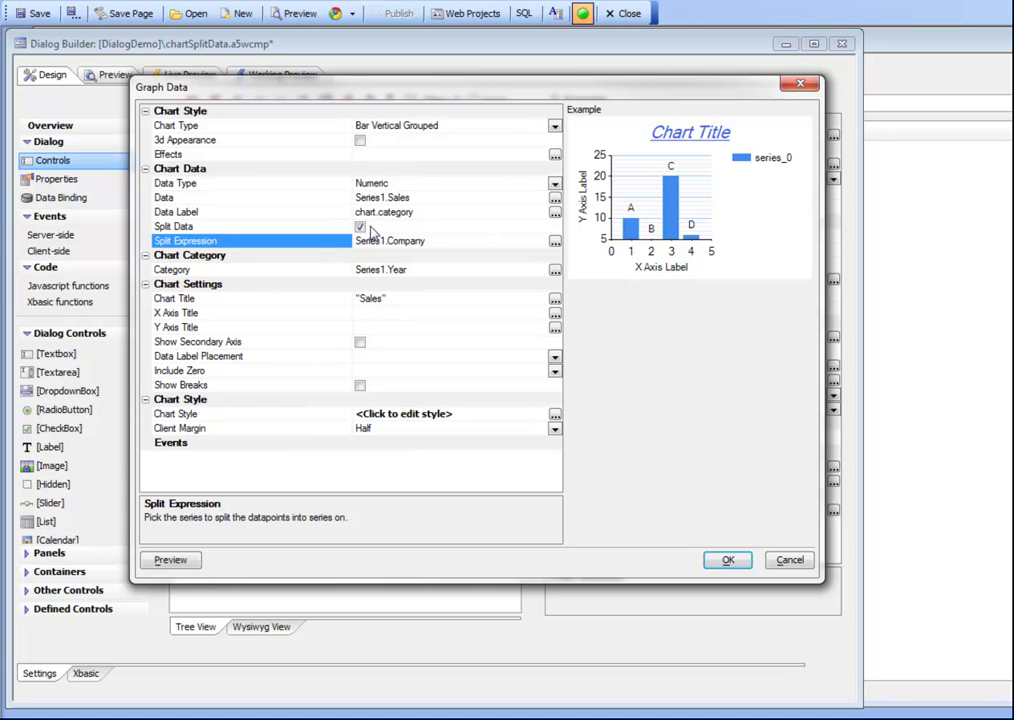
# Step: Turn off Split Data for the chart and show the result in the working preview
pyautogui.click(361, 229)
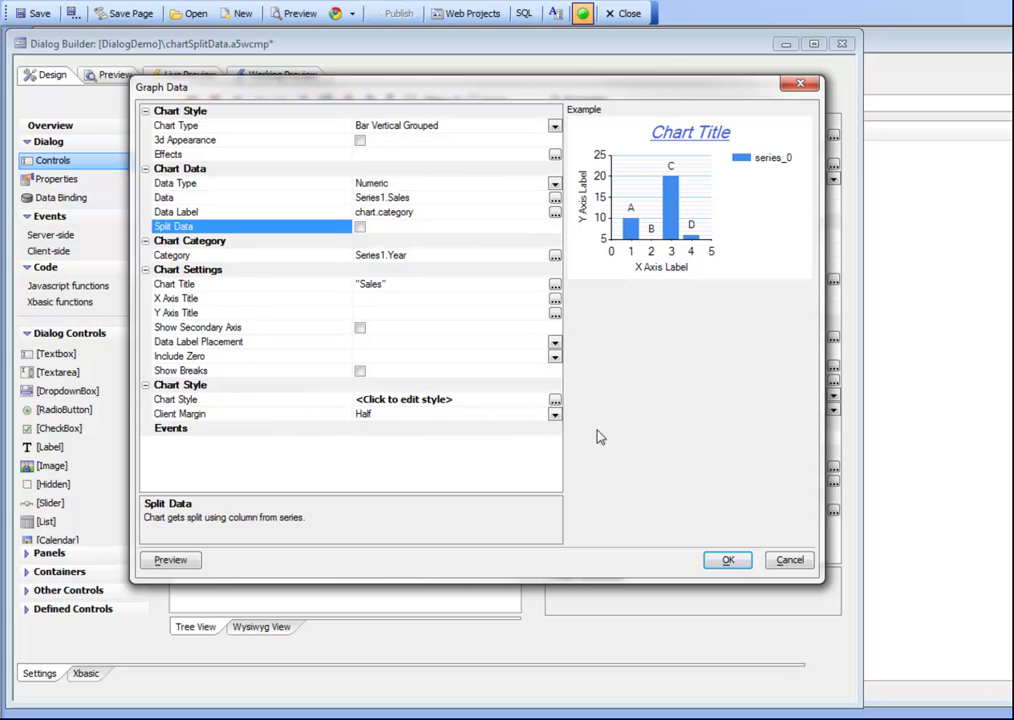
pyautogui.click(727, 561)
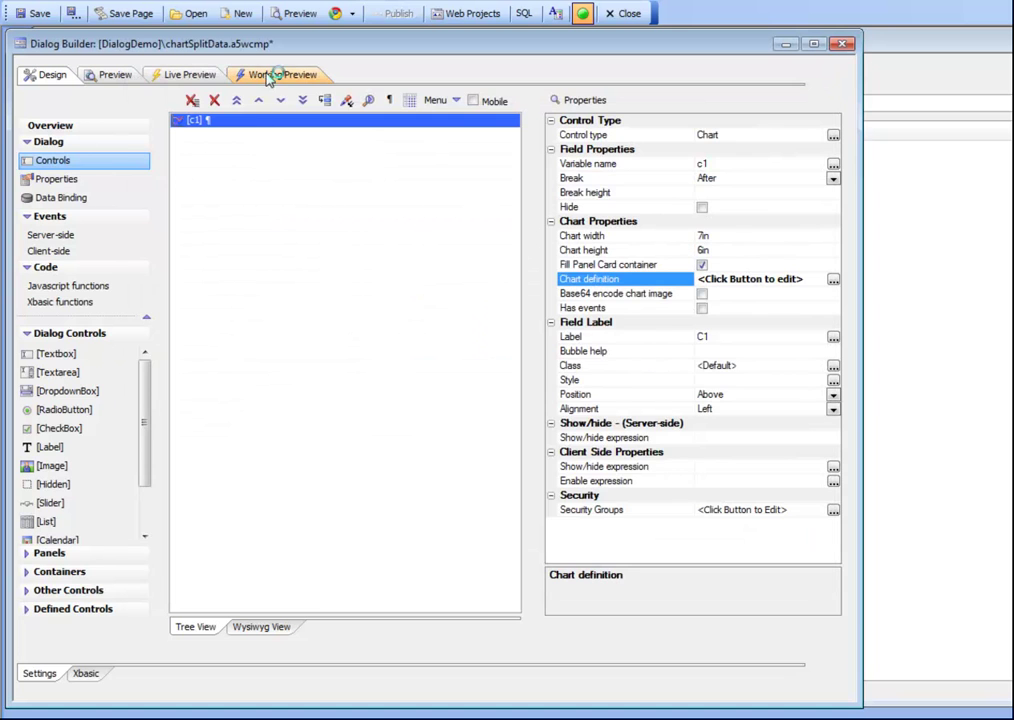
pyautogui.click(265, 75)
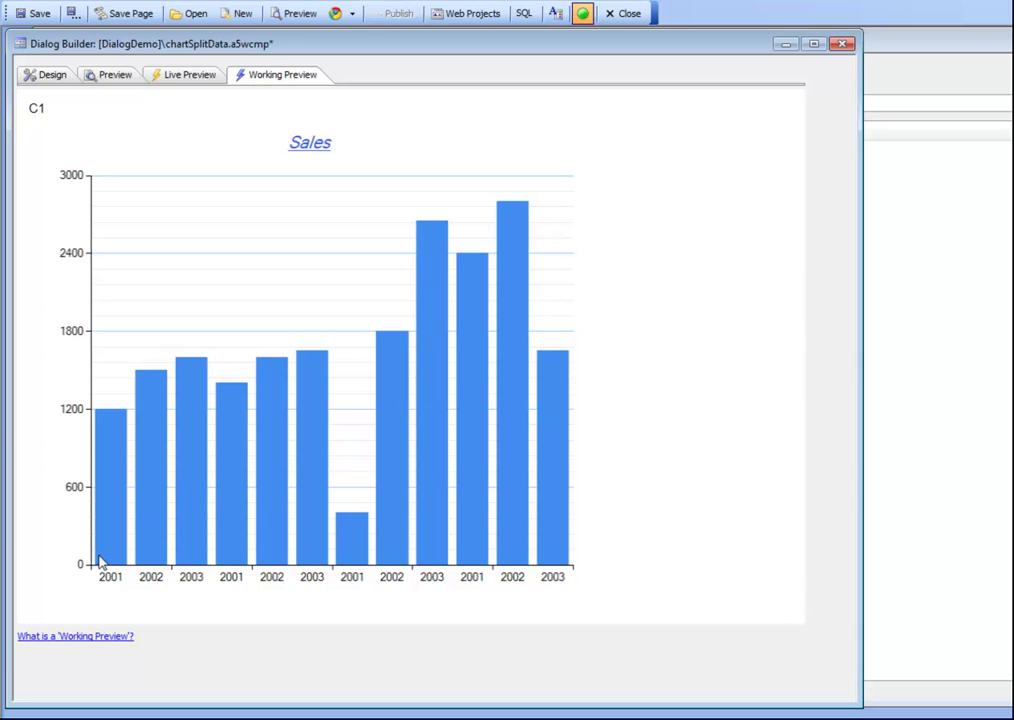
# Step: Turn on Split Data in the chart definition with Series1.Company as the split expression, and show the chart in the working preview
pyautogui.click(52, 86)
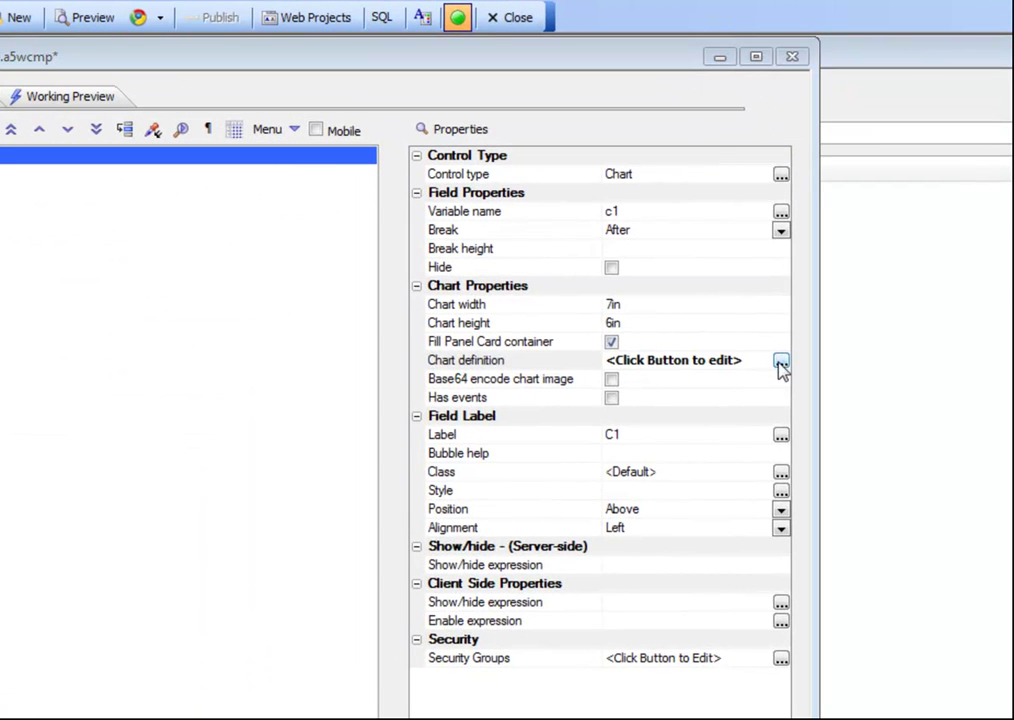
pyautogui.click(781, 362)
pyautogui.click(473, 371)
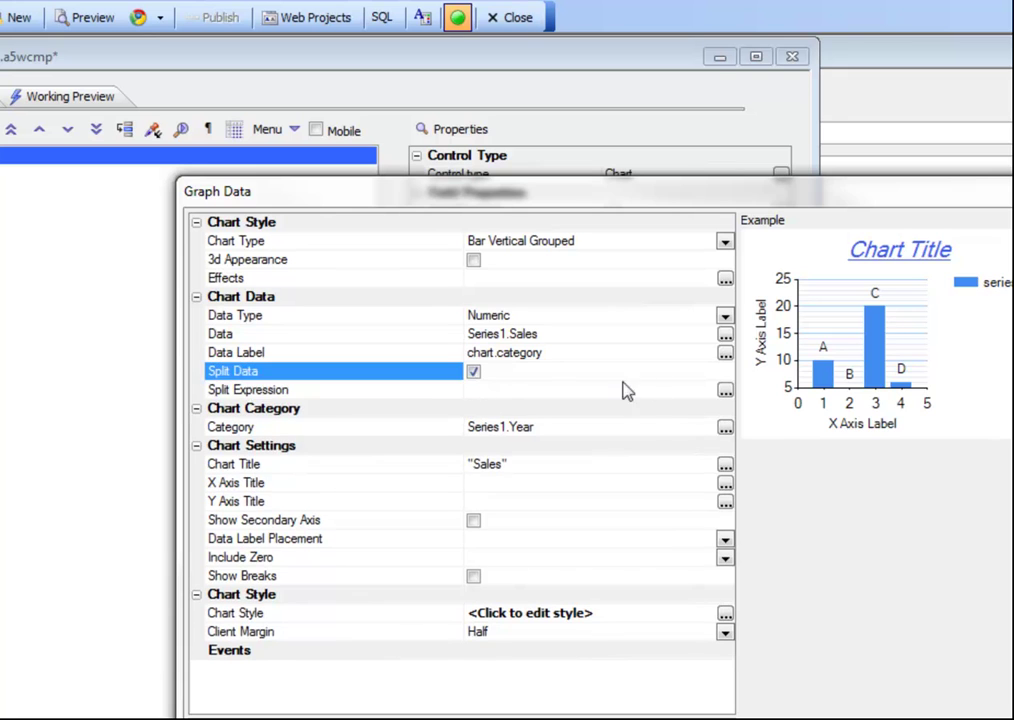
pyautogui.click(725, 390)
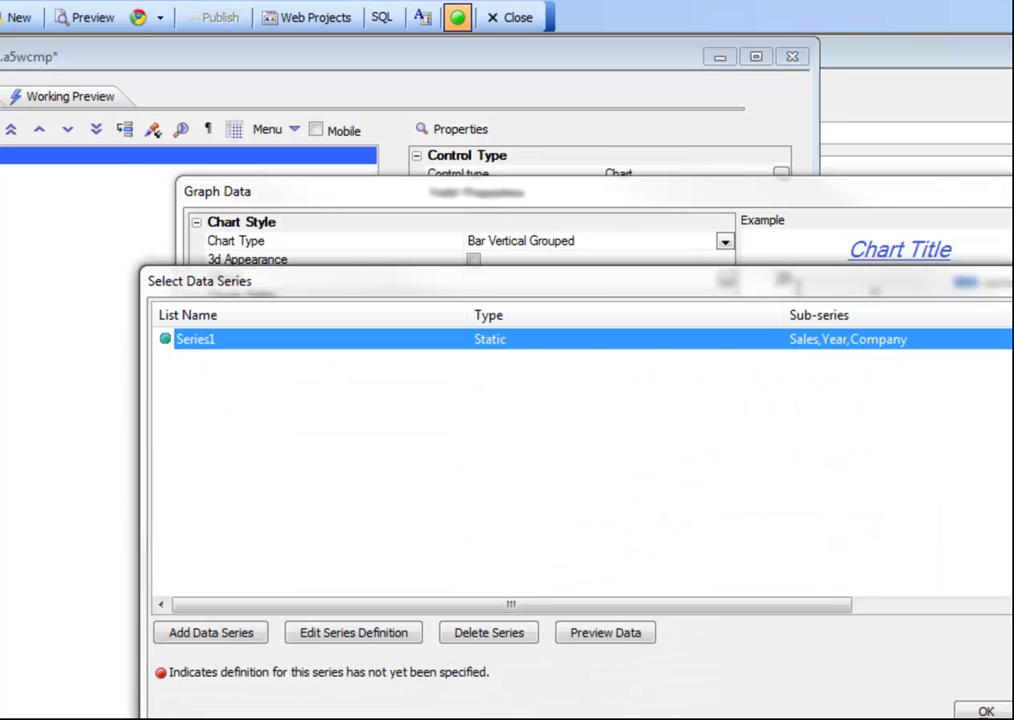
pyautogui.click(540, 520)
pyautogui.click(648, 558)
pyautogui.click(986, 711)
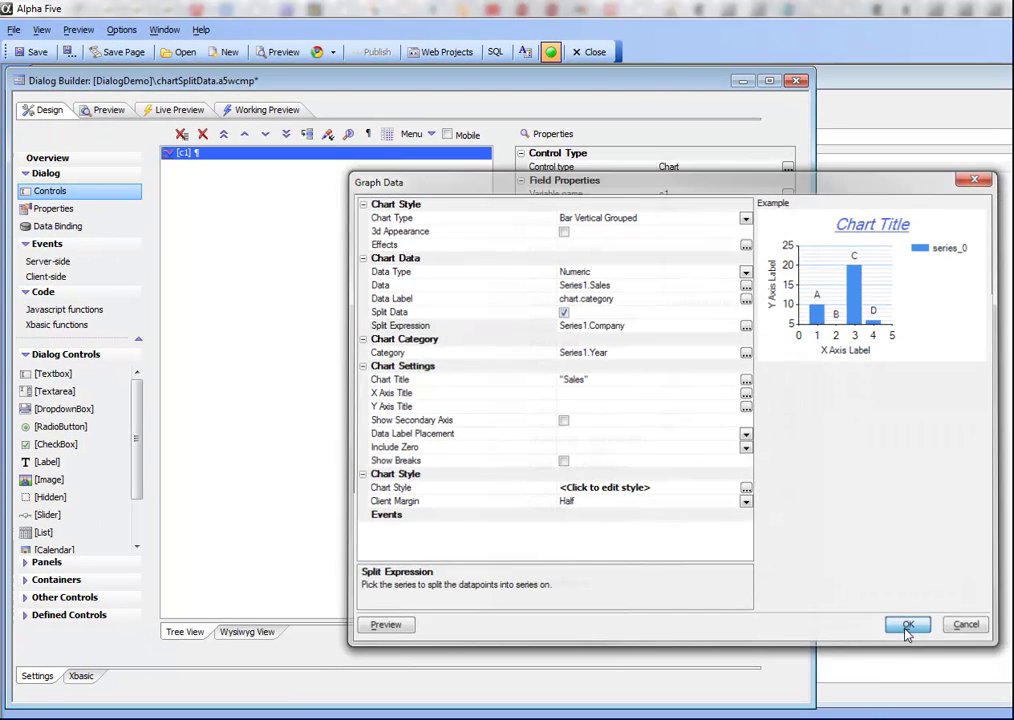
pyautogui.click(1013, 719)
pyautogui.click(263, 112)
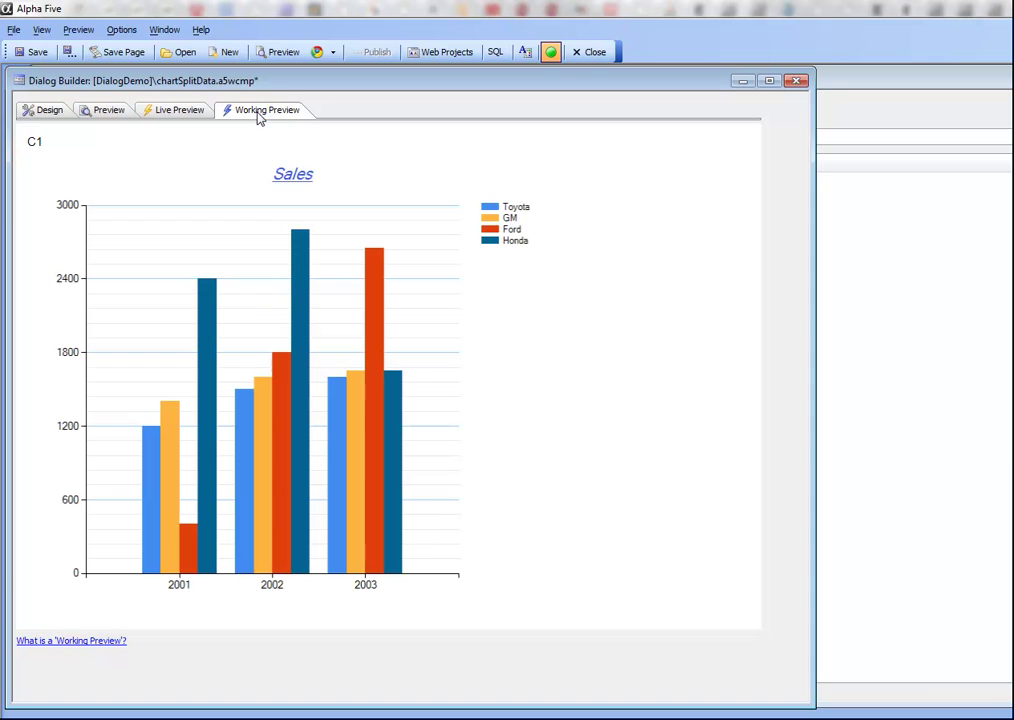